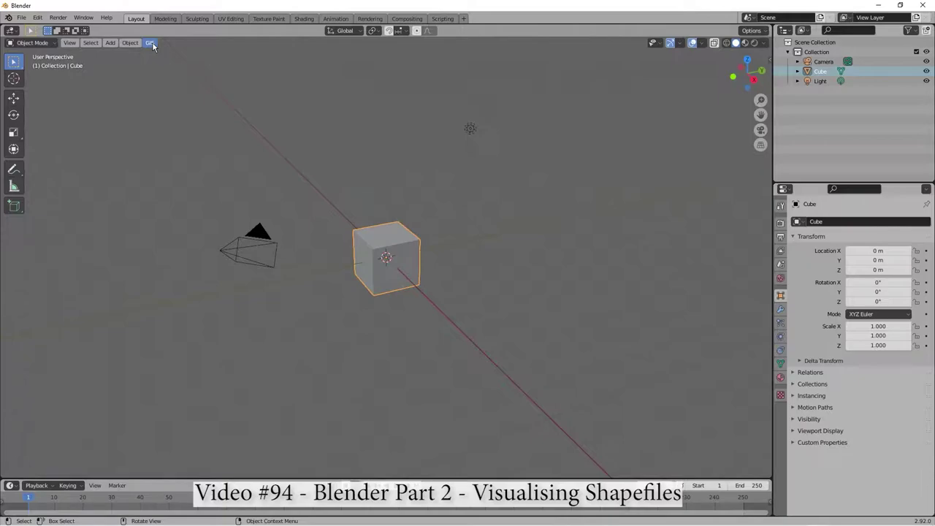
Zoom the ArcGIS Pro map in closer on the building footprints
scroll(390, 252, down, 4)
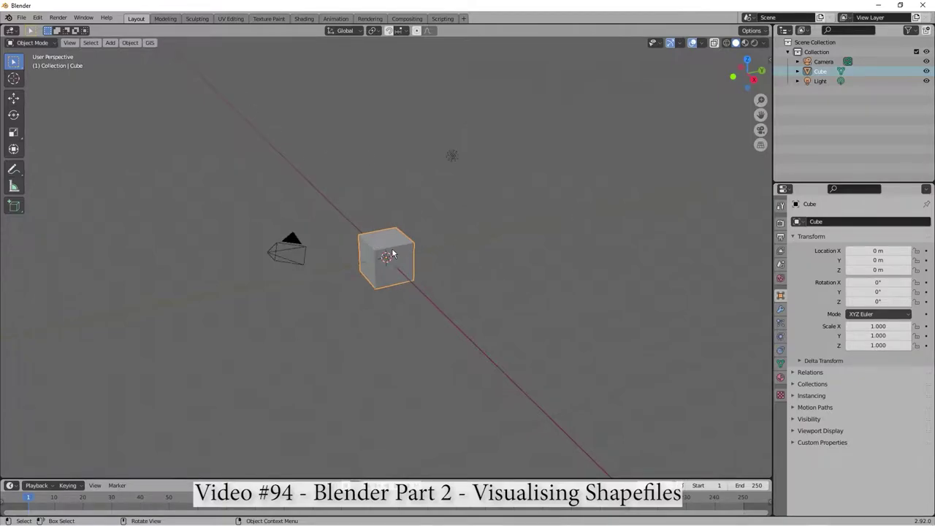
scroll(433, 287, up, 6)
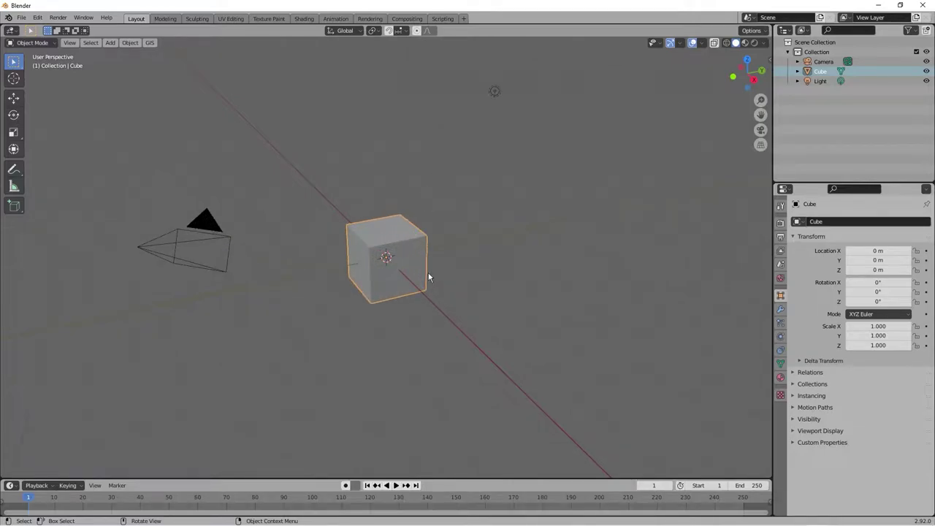
scroll(431, 276, down, 4)
scroll(432, 277, up, 3)
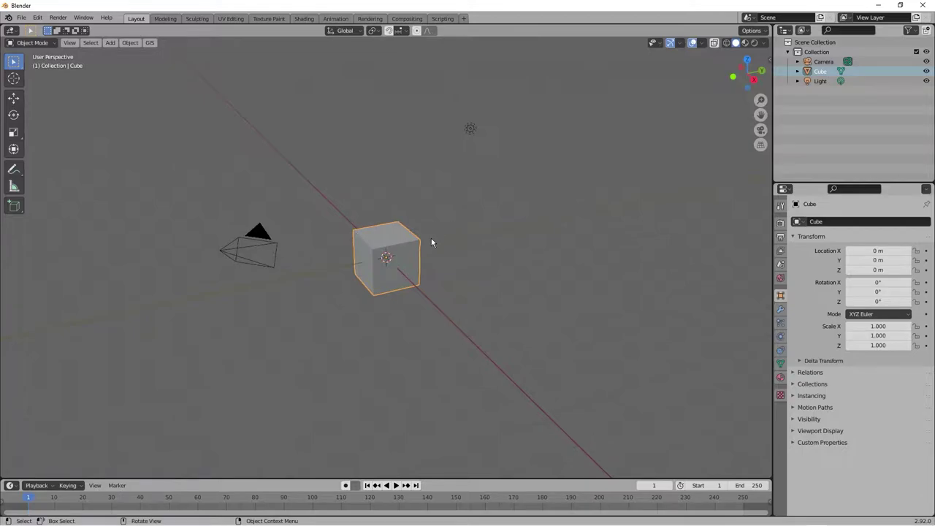
scroll(461, 223, up, 3)
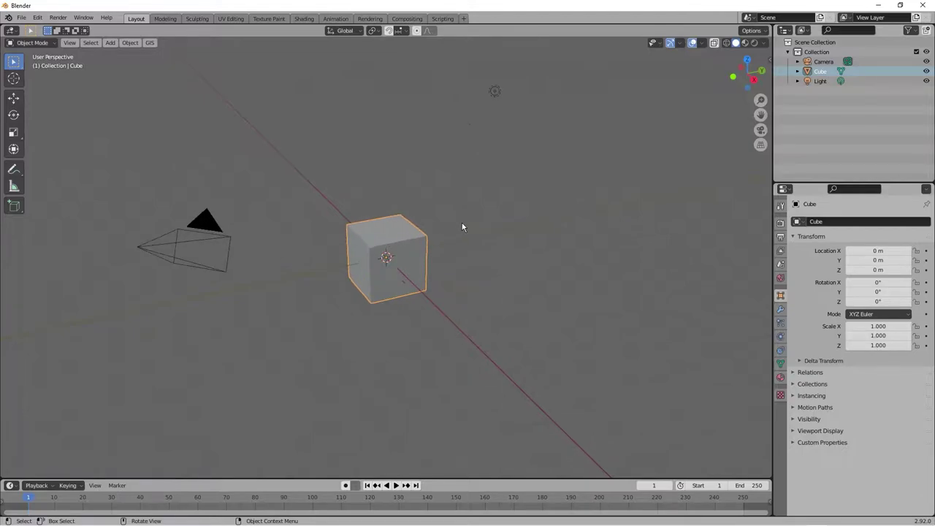
scroll(461, 223, down, 2)
scroll(461, 227, down, 1)
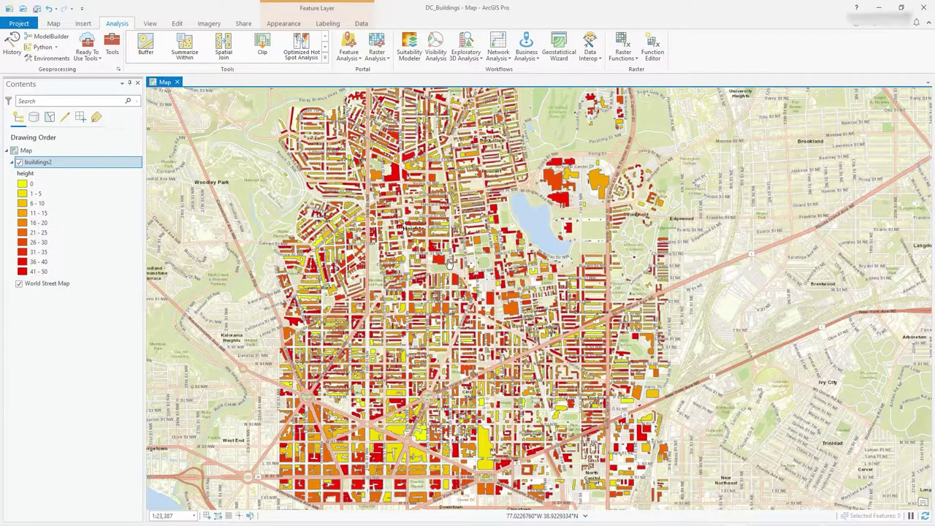
drag(447, 329, 447, 313)
scroll(447, 311, up, 5)
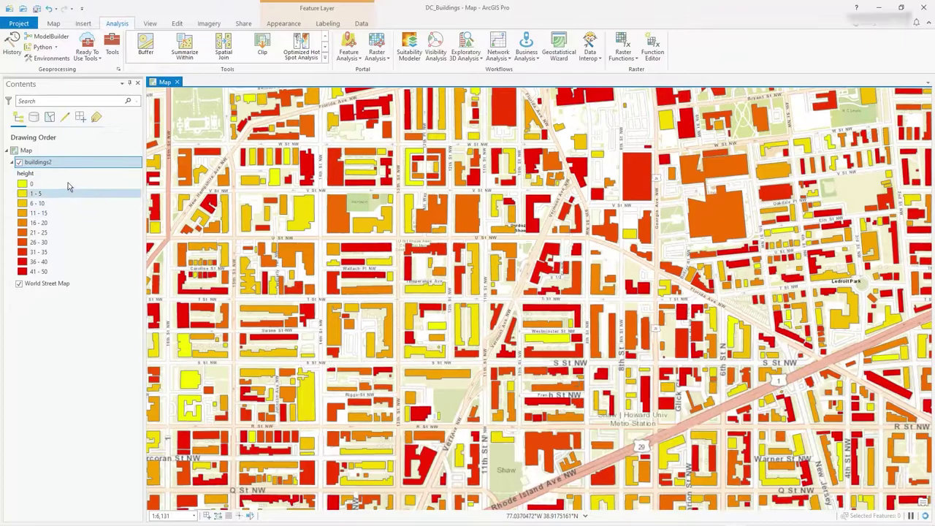
Open the buildings2 attribute table to check its height field, then close it
right_click(51, 162)
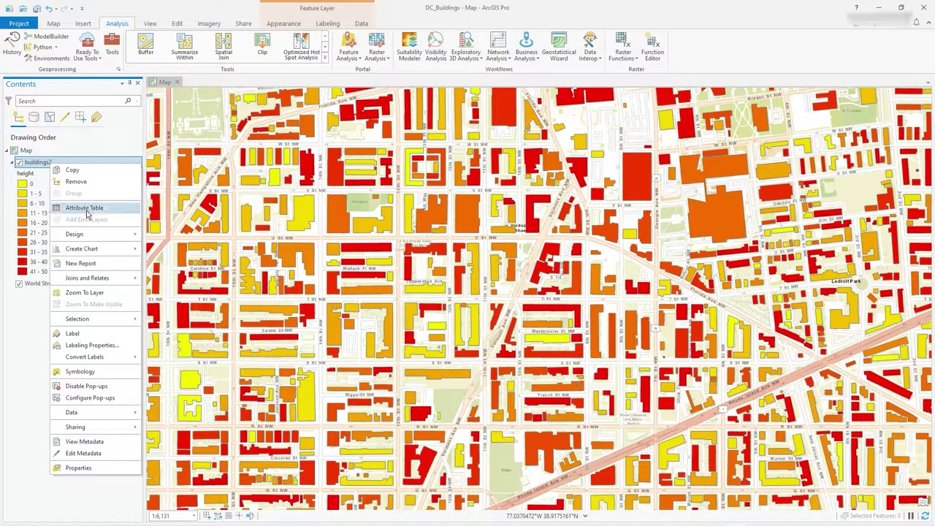
click(86, 210)
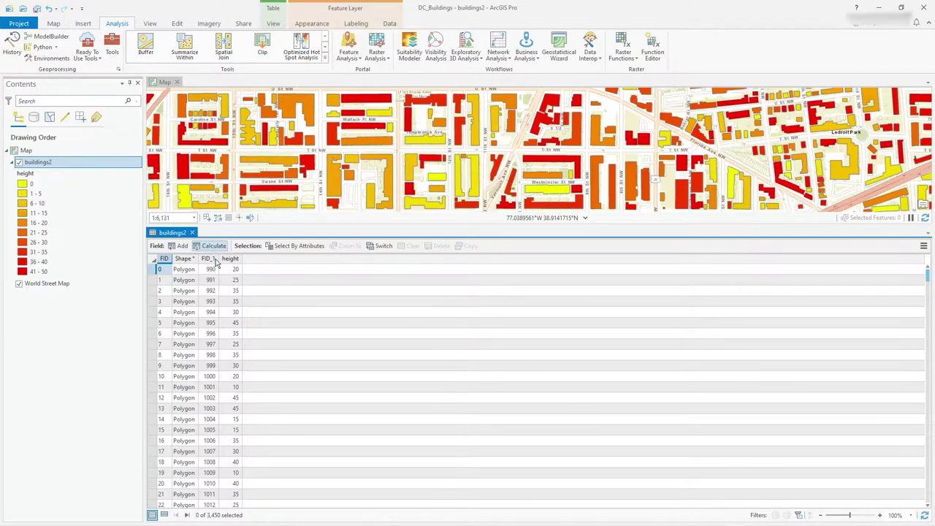
click(192, 233)
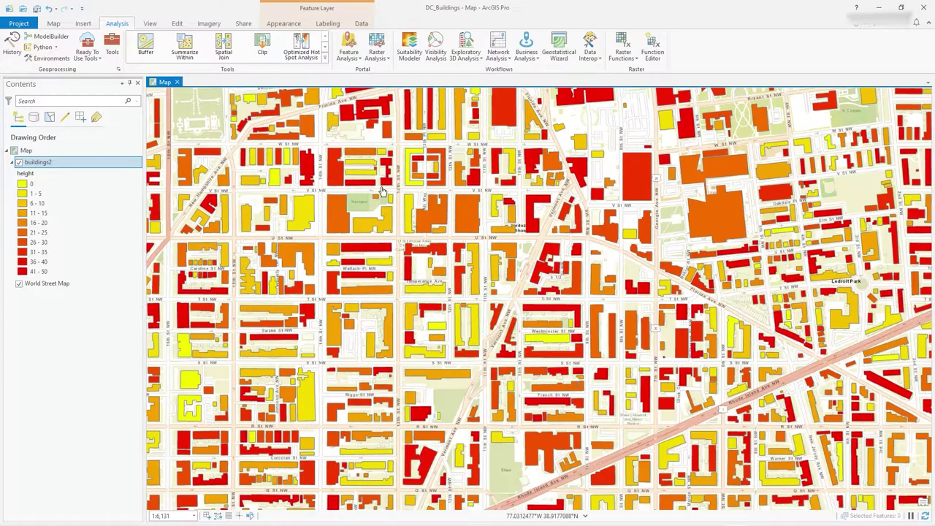
right_click(48, 167)
click(78, 468)
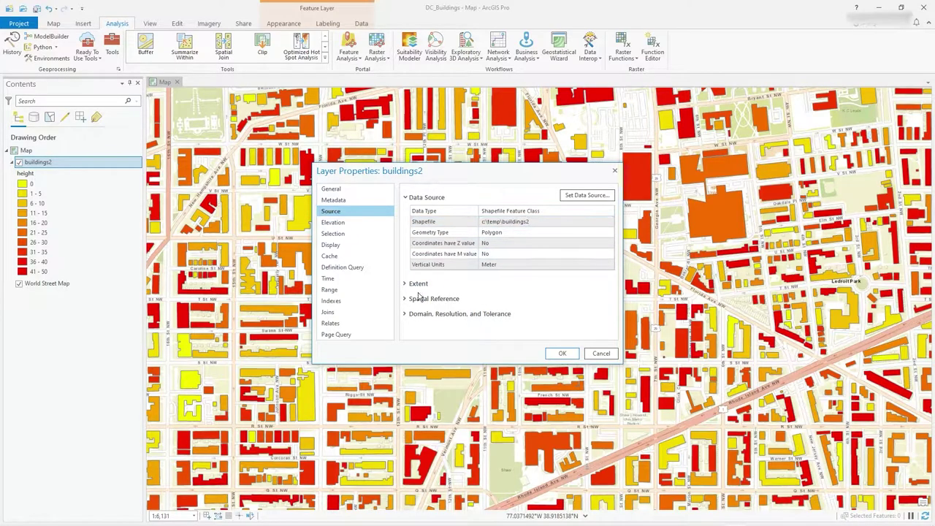
click(407, 298)
scroll(504, 296, down, 3)
scroll(510, 291, up, 3)
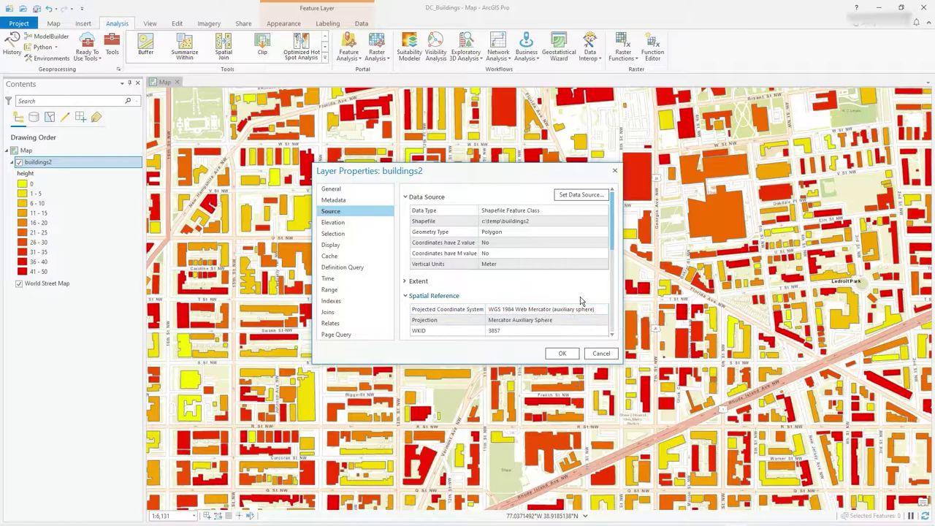
scroll(581, 299, down, 3)
scroll(581, 294, down, 3)
scroll(512, 285, up, 3)
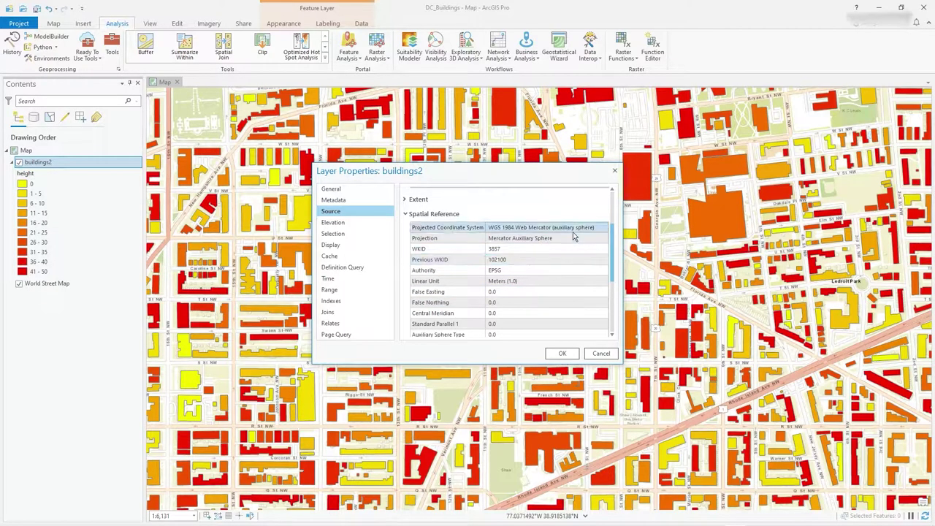
scroll(570, 237, up, 3)
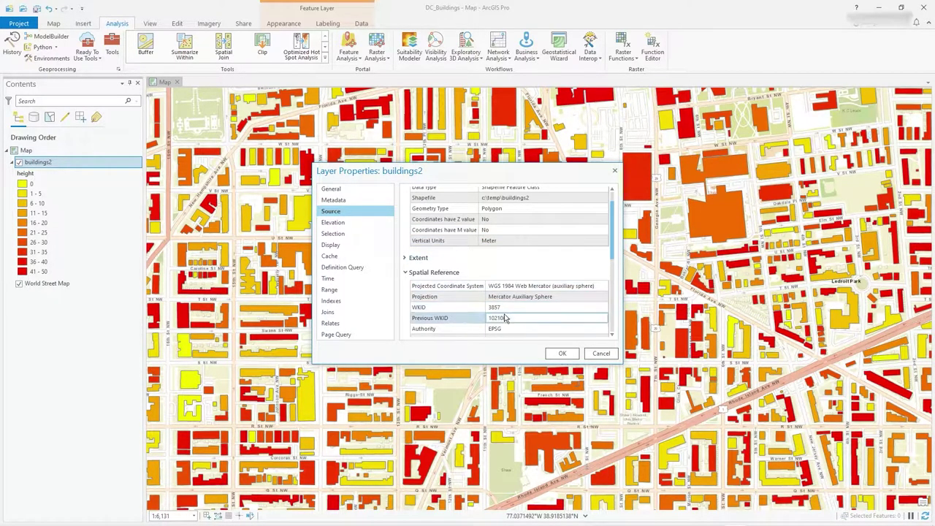
click(601, 353)
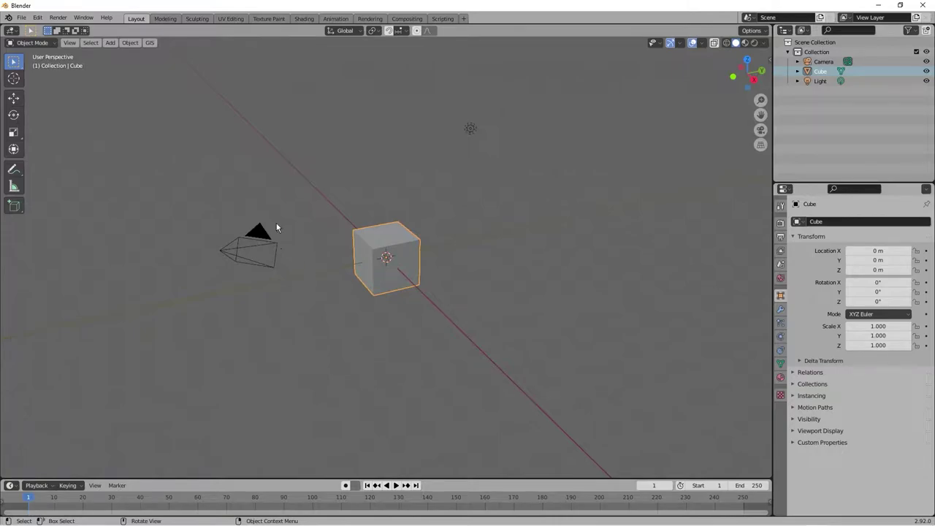
Start a GIS shapefile import, pick buildings2.shp from the recent temp folder, and confirm Import SHP
click(147, 44)
mouse_move(162, 79)
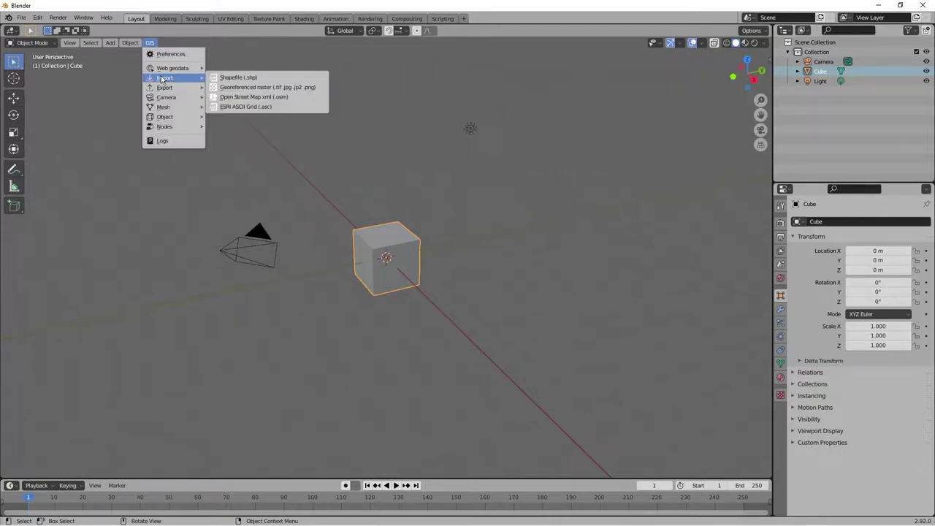
click(257, 79)
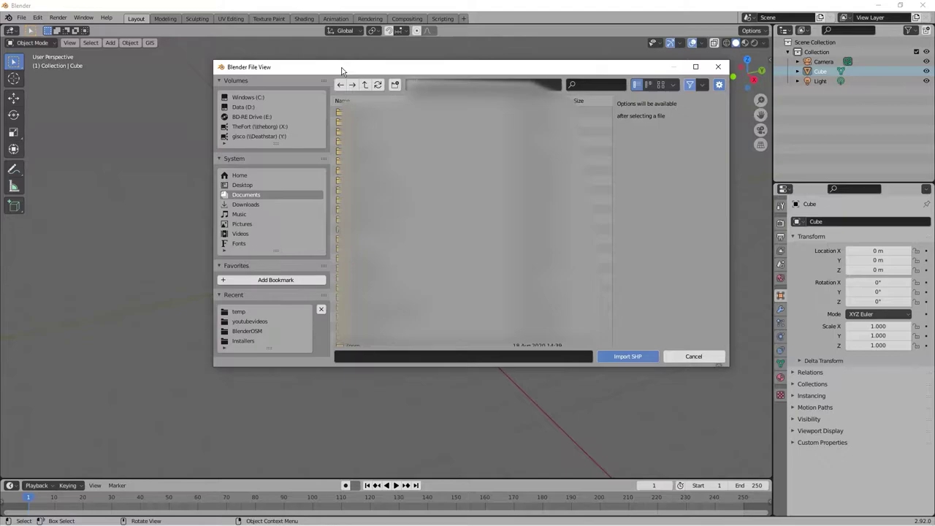
click(238, 311)
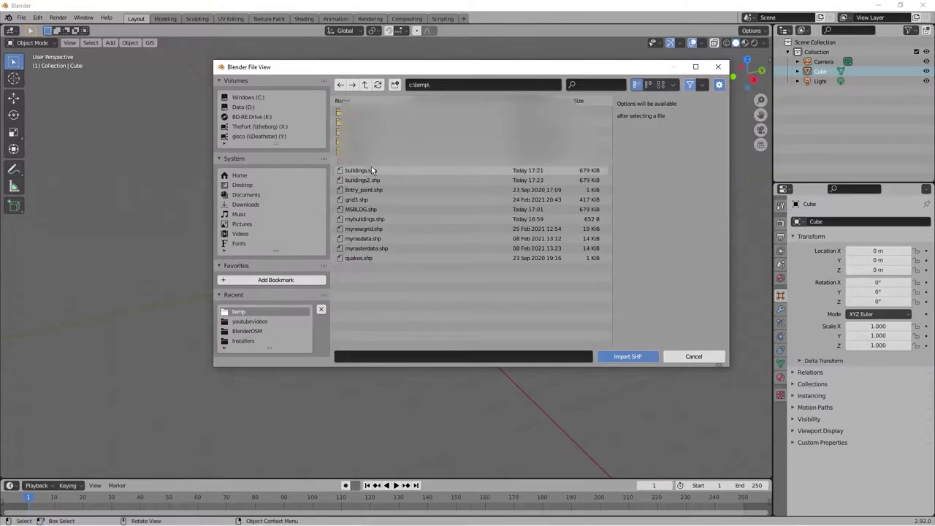
click(364, 180)
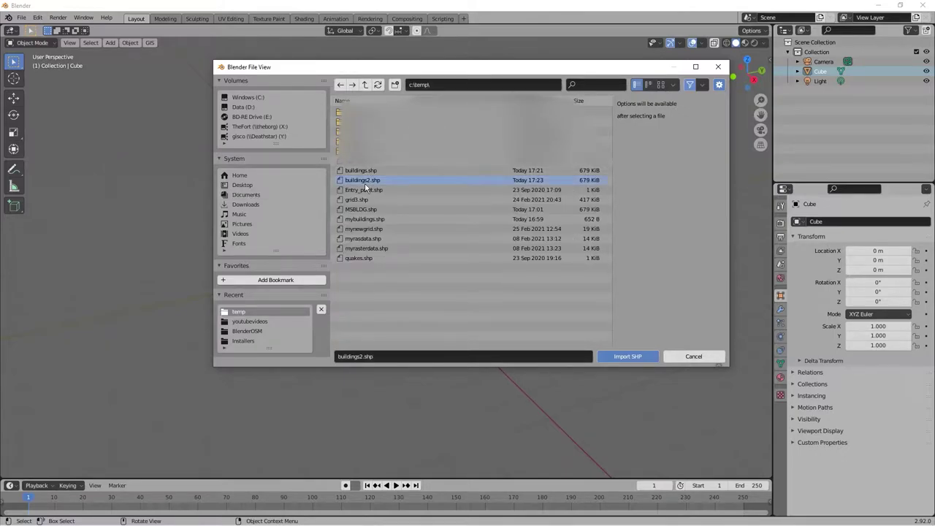
click(637, 358)
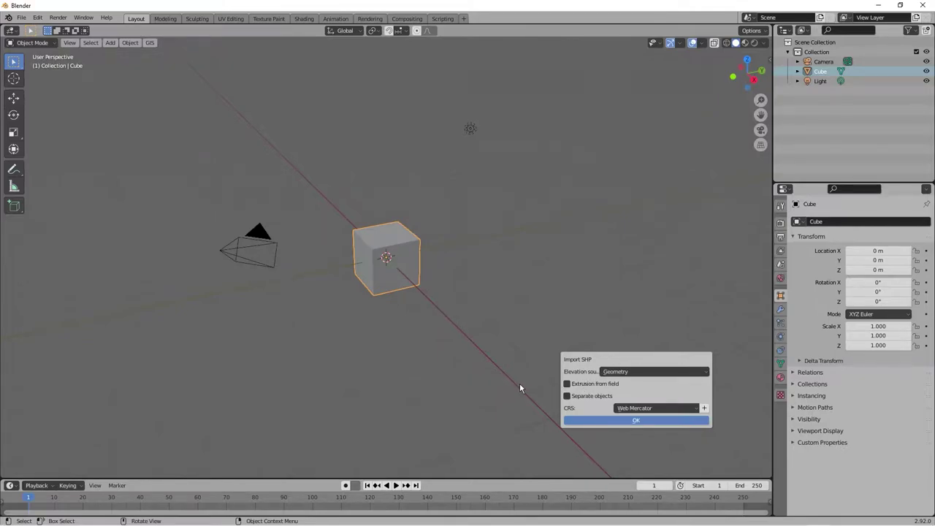
Extrude from the 'height' field, import as separate objects named from an attribute field, and run the import
click(567, 384)
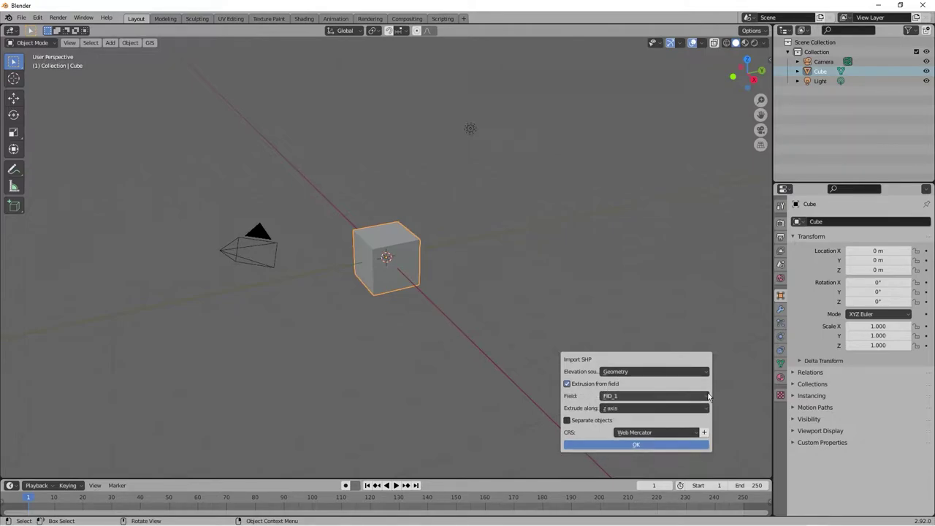
click(660, 395)
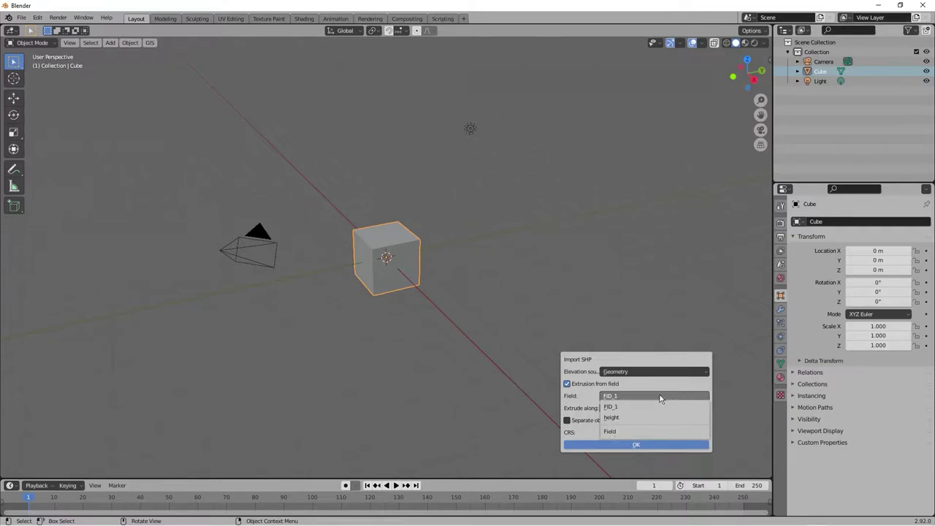
click(611, 406)
click(590, 383)
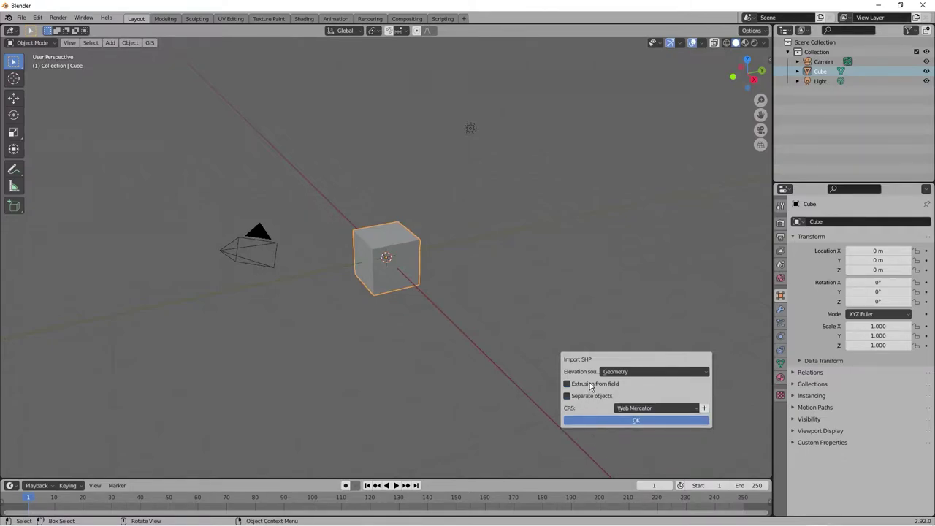
click(590, 384)
click(628, 398)
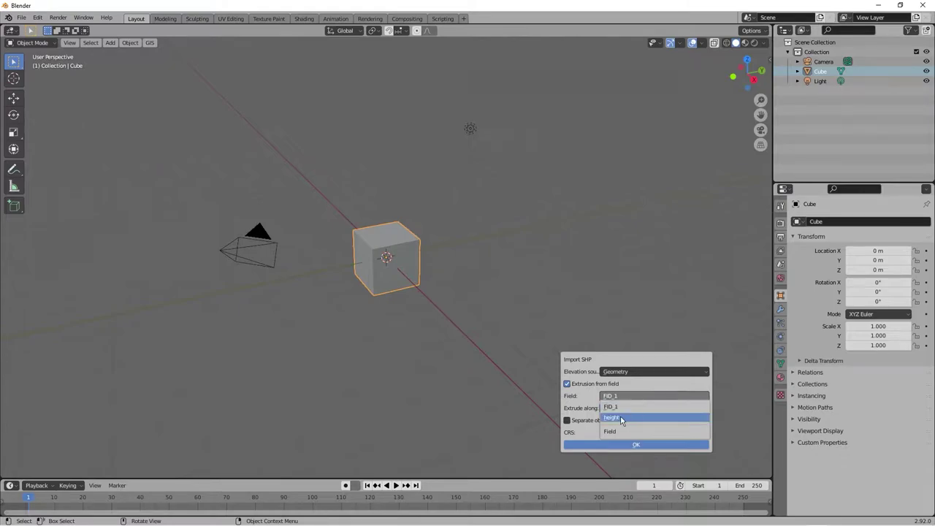
click(621, 420)
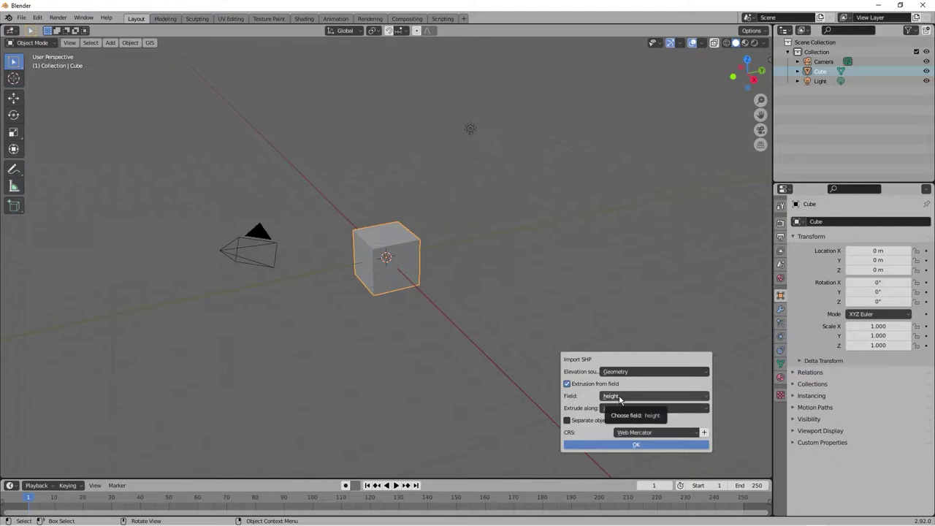
click(580, 422)
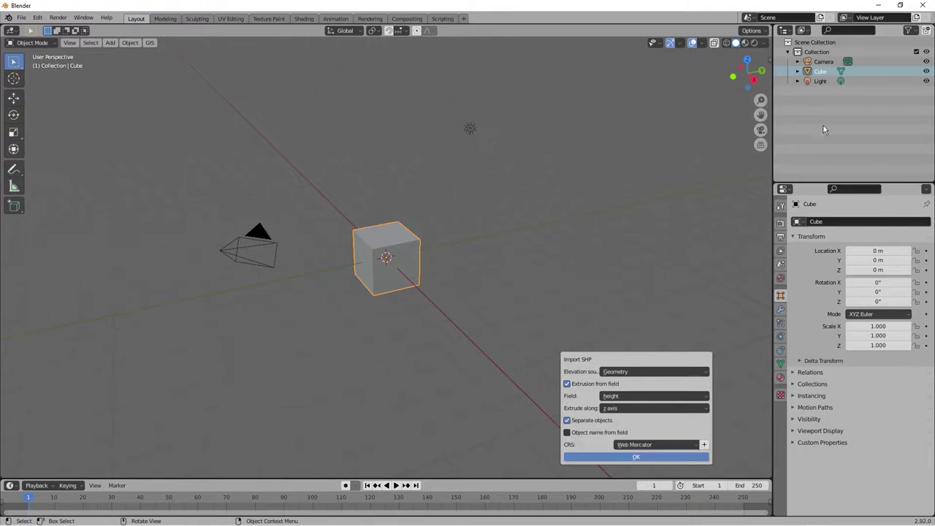
click(593, 434)
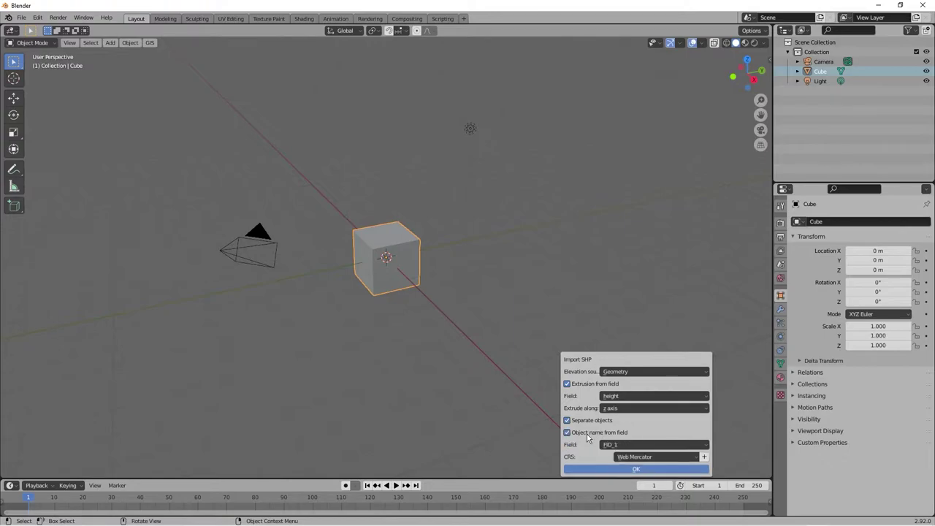
click(640, 468)
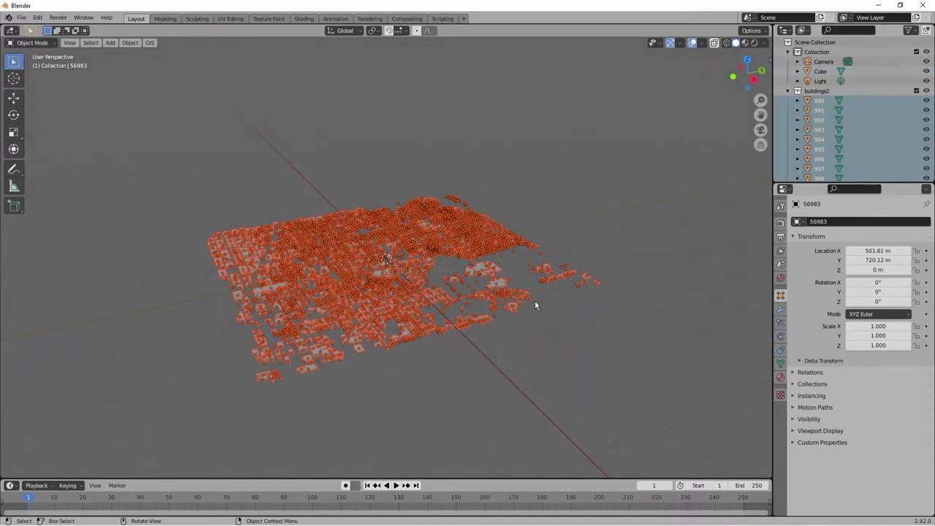
Deselect the imported buildings, then orbit and zoom to look down over the extruded city
click(429, 358)
middle_drag(429, 359, 411, 348)
scroll(411, 333, up, 6)
scroll(411, 330, up, 3)
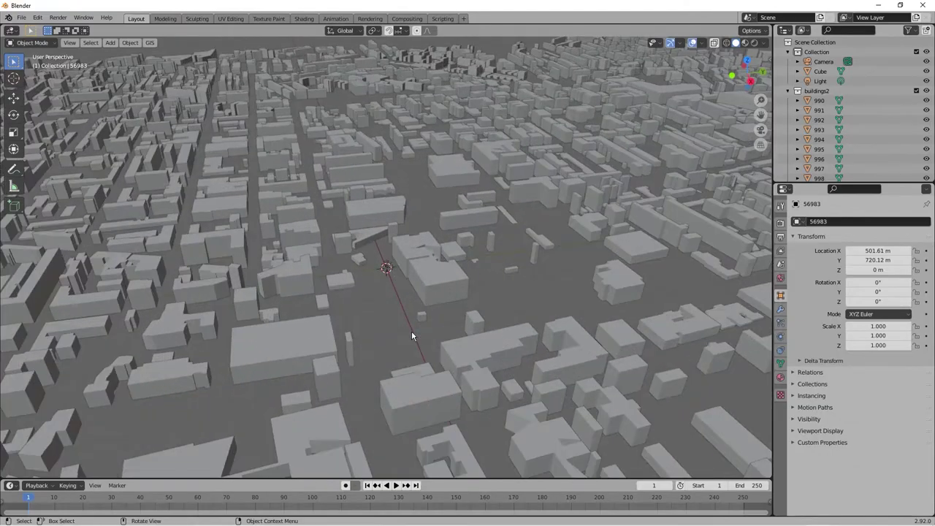
scroll(411, 330, down, 3)
scroll(414, 330, down, 2)
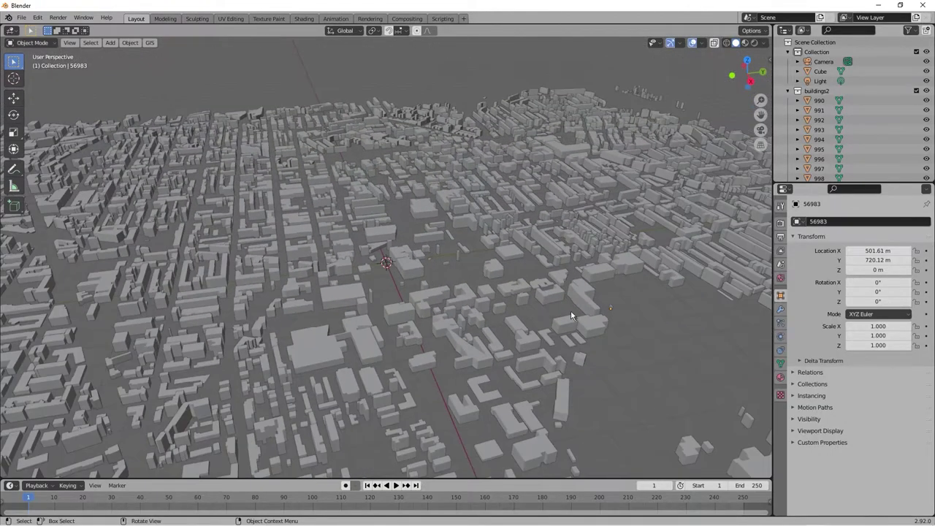
mouse_move(642, 317)
middle_down()
mouse_move(677, 328)
mouse_move(474, 358)
mouse_move(427, 285)
mouse_move(421, 307)
mouse_move(366, 323)
mouse_move(308, 307)
mouse_move(271, 284)
mouse_move(257, 295)
mouse_move(141, 293)
mouse_move(104, 312)
mouse_move(522, 293)
mouse_move(312, 281)
mouse_move(614, 249)
mouse_move(649, 257)
mouse_move(651, 294)
mouse_move(619, 326)
mouse_move(677, 272)
mouse_move(695, 270)
mouse_move(666, 266)
mouse_move(636, 302)
middle_up()
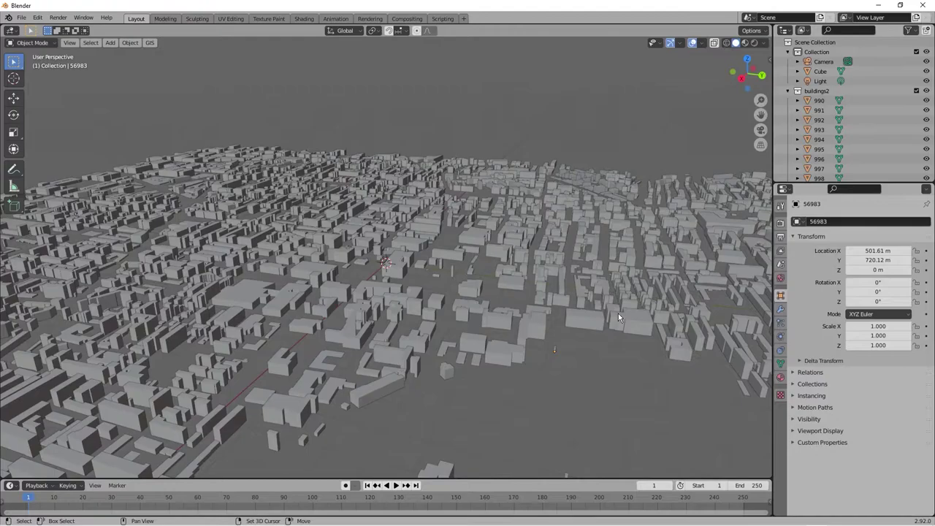
scroll(618, 314, up, 4)
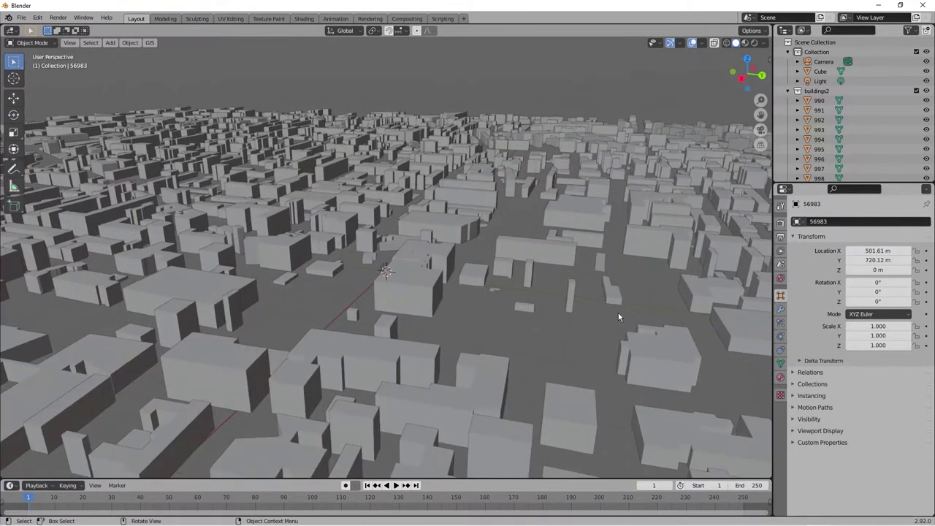
scroll(619, 313, down, 3)
scroll(619, 314, up, 5)
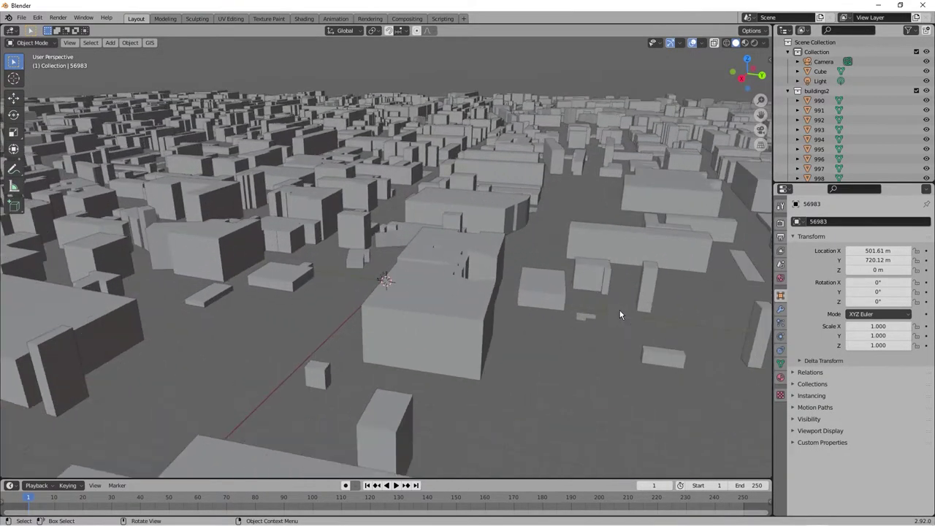
scroll(619, 314, down, 6)
scroll(521, 345, up, 2)
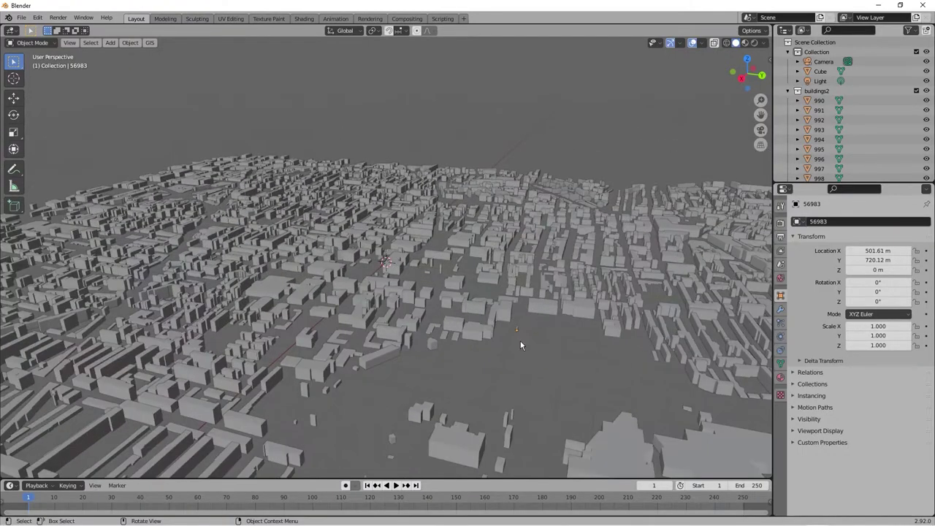
middle_drag(521, 346, 467, 361)
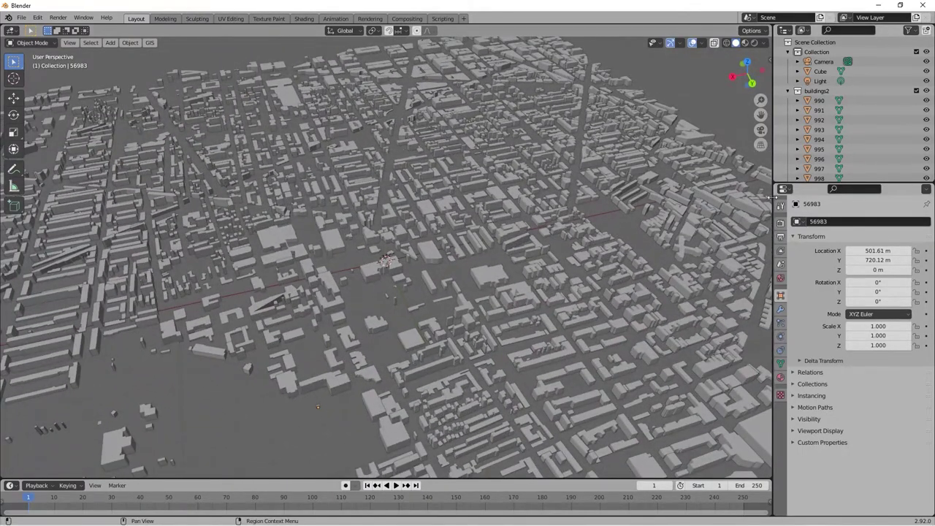
Select buildings 1013, 1012, 991, 998 and 992 in the Outliner to check their locations
scroll(826, 104, down, 5)
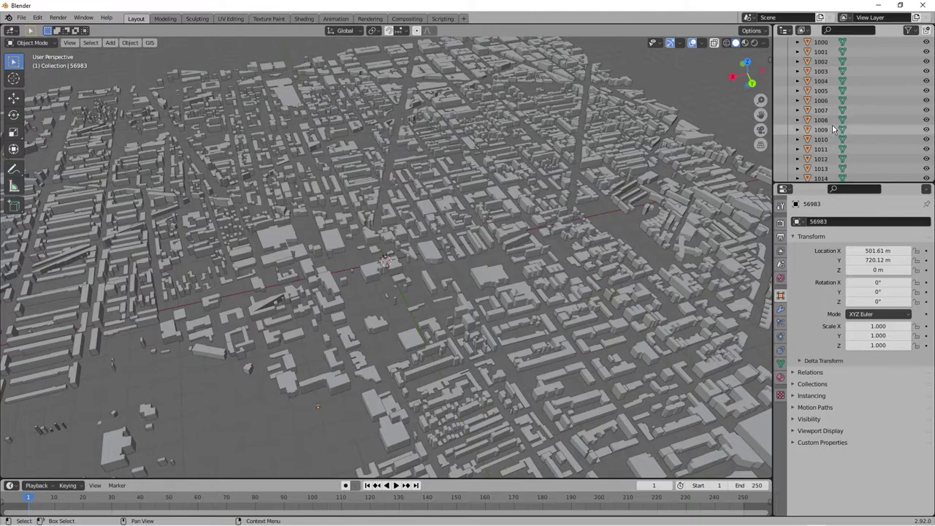
scroll(832, 127, down, 3)
click(823, 111)
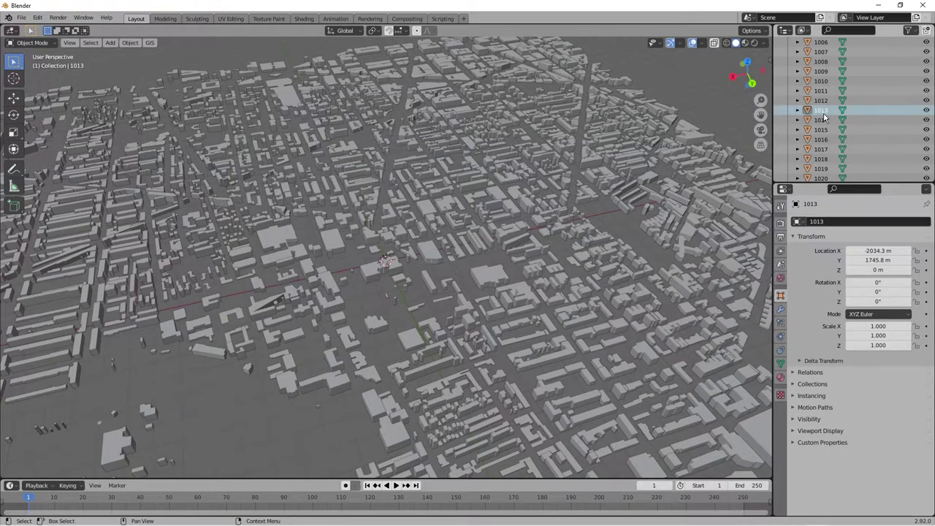
click(831, 101)
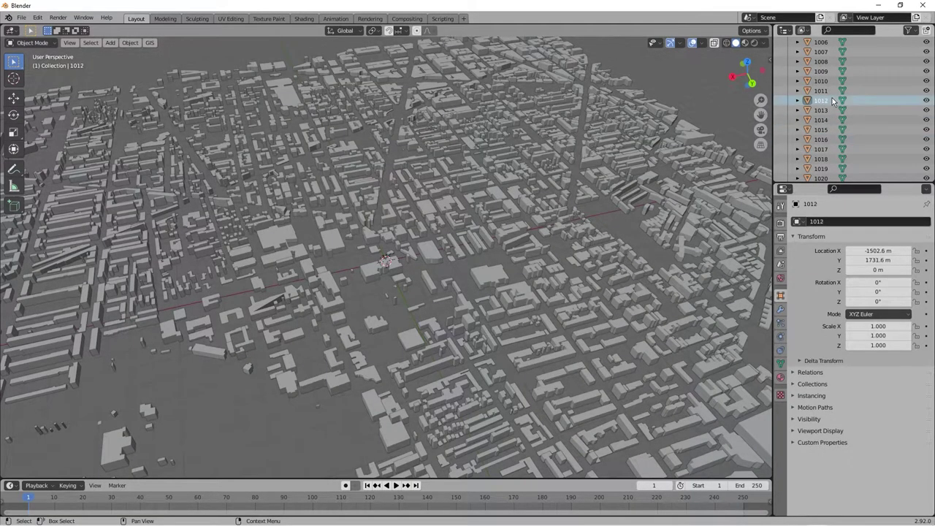
scroll(829, 99, up, 10)
click(822, 91)
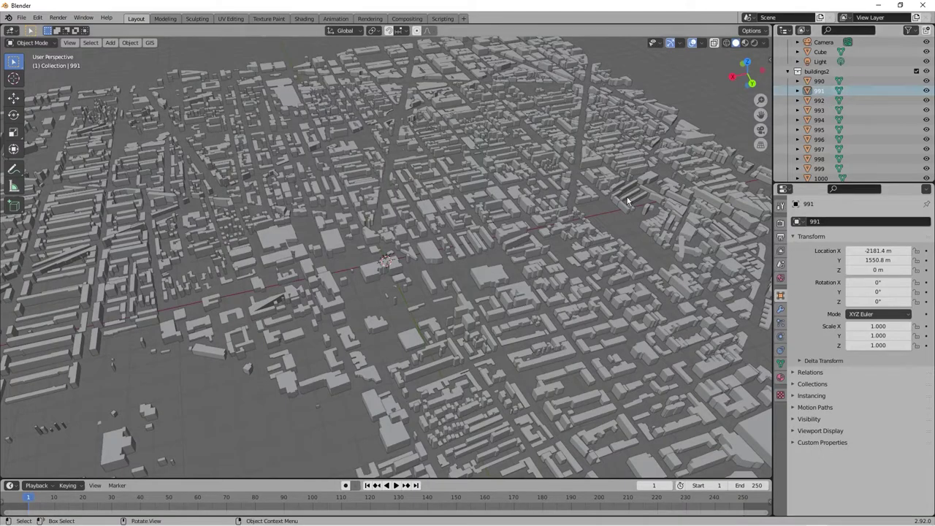
scroll(531, 255, down, 8)
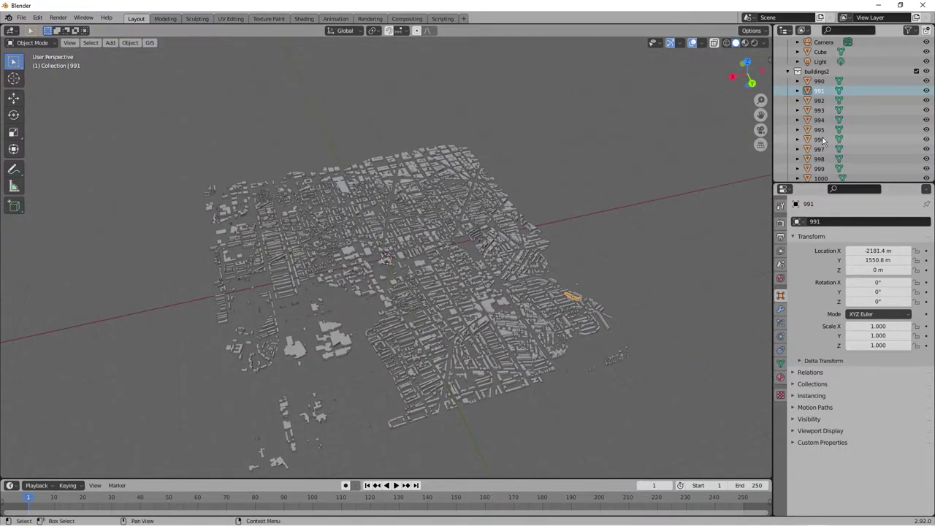
click(819, 159)
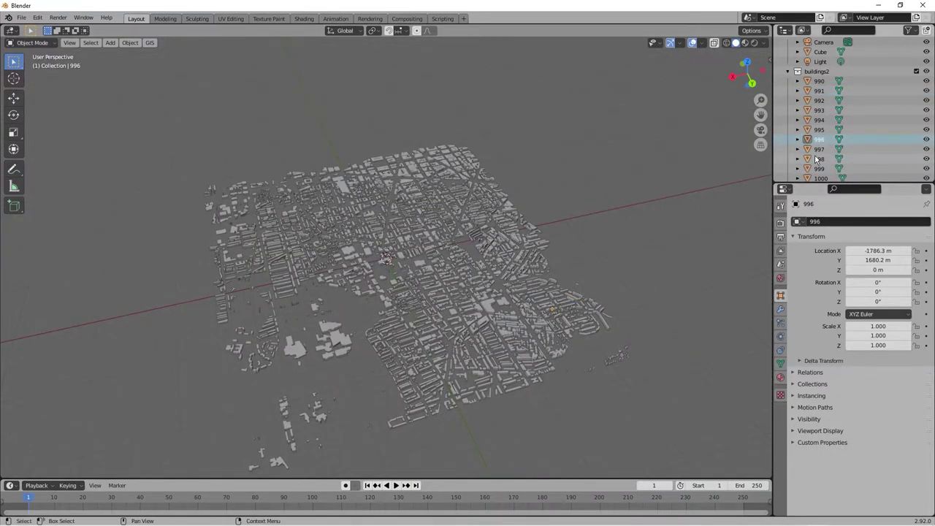
click(818, 100)
scroll(558, 313, up, 2)
scroll(656, 304, up, 4)
scroll(656, 304, down, 2)
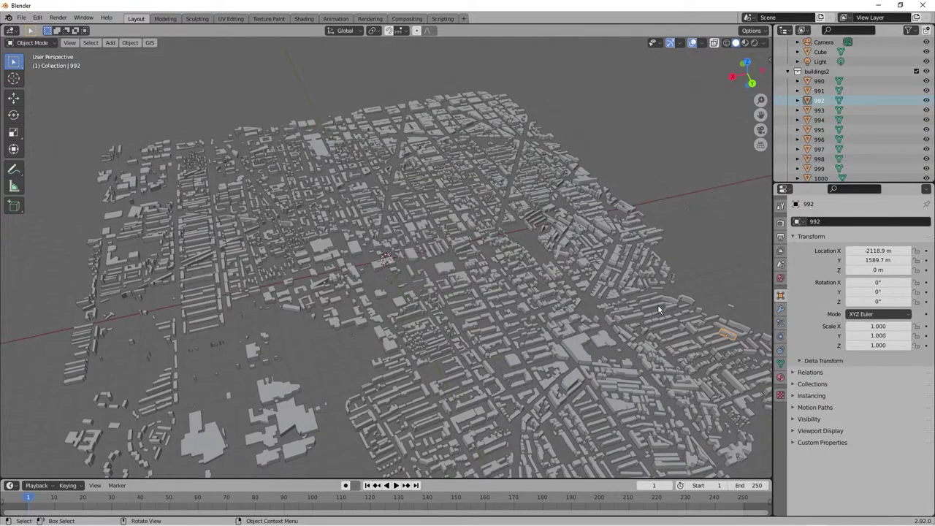
Select building 32432 and scale it uniformly down to 0.965
click(446, 270)
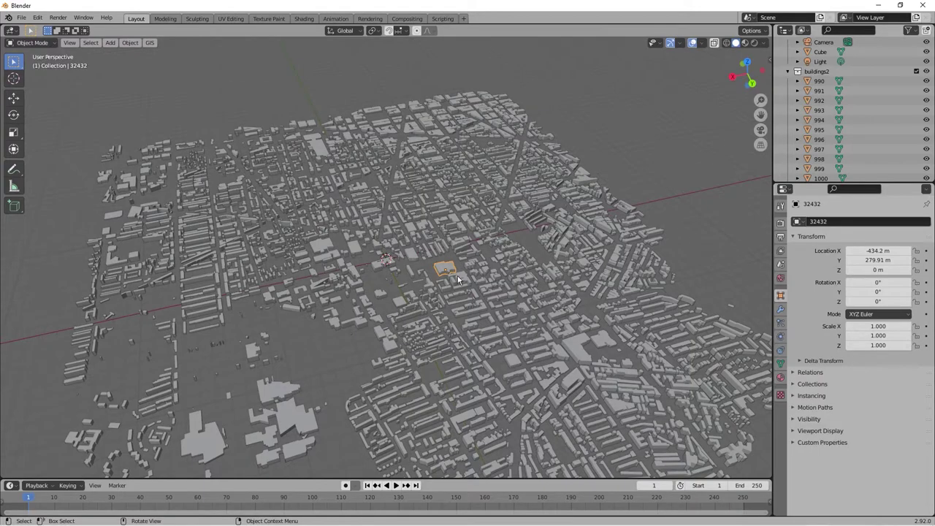
scroll(443, 270, up, 4)
scroll(519, 282, up, 3)
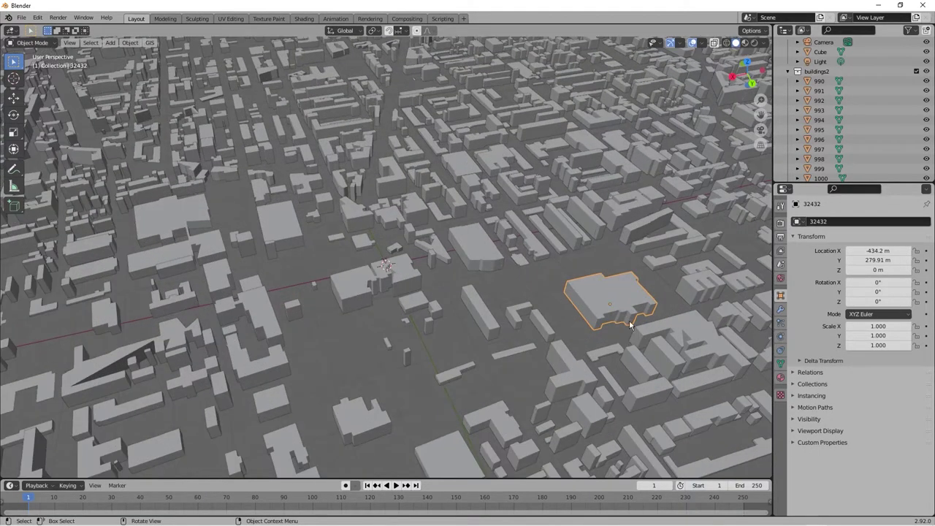
key(s)
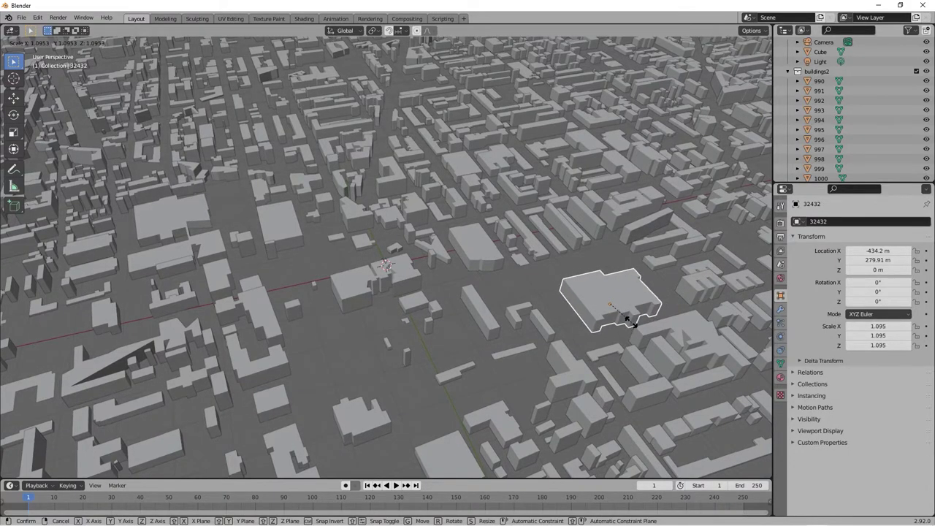
click(625, 317)
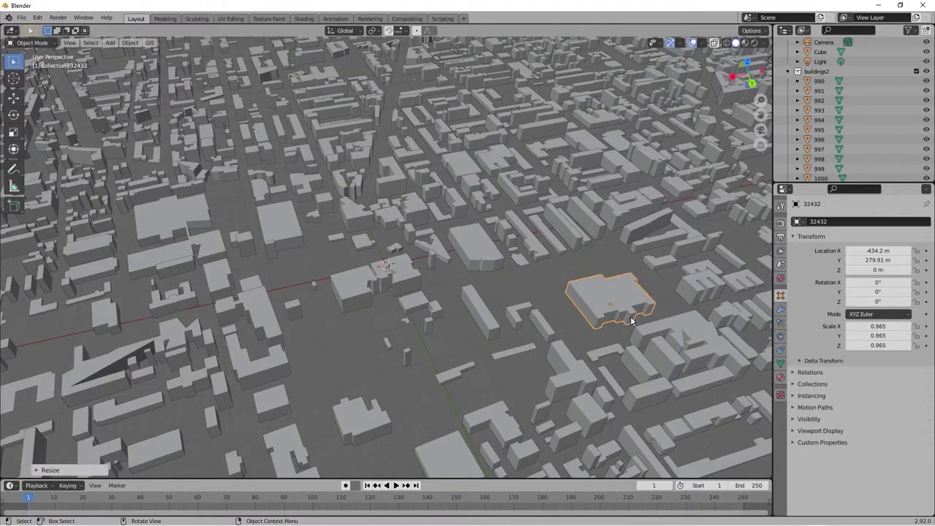
click(602, 292)
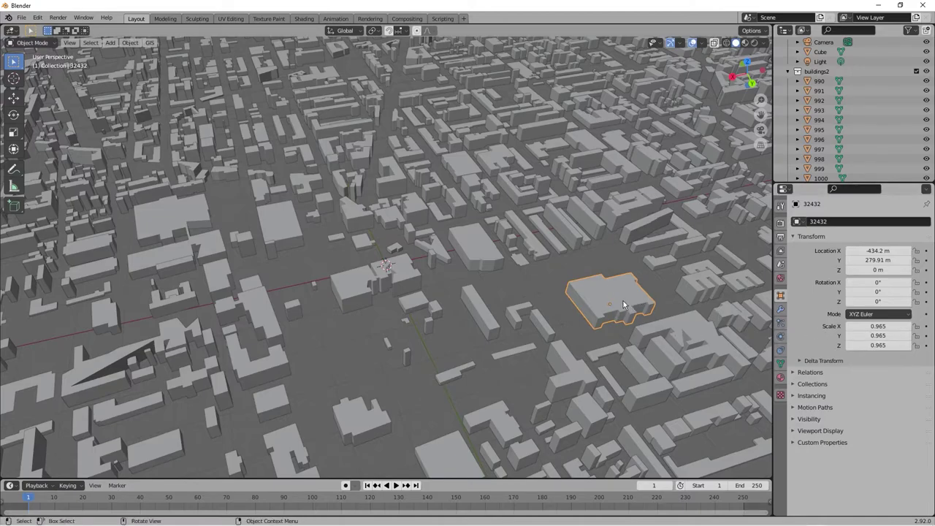
Select building 32420 and set its Scale Z to 10 in Object Properties
click(469, 296)
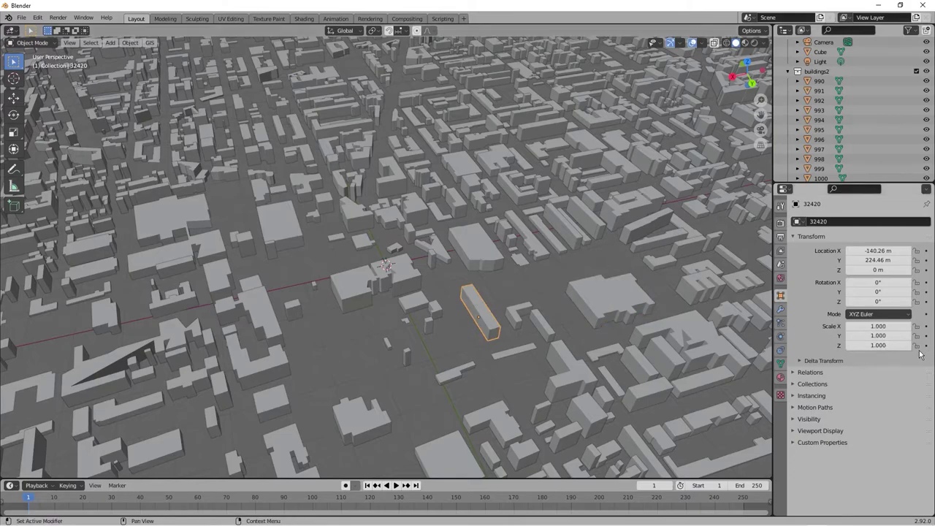
click(878, 345)
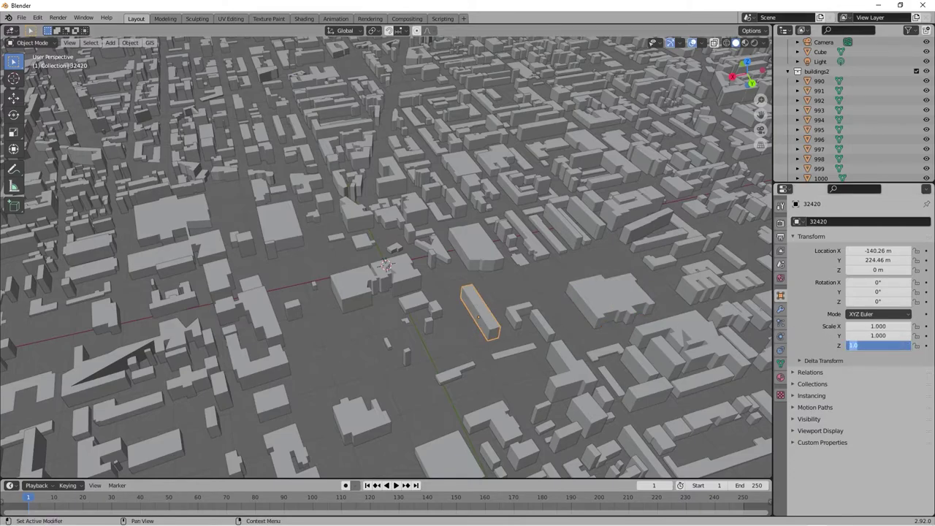
text(10)
key(Return)
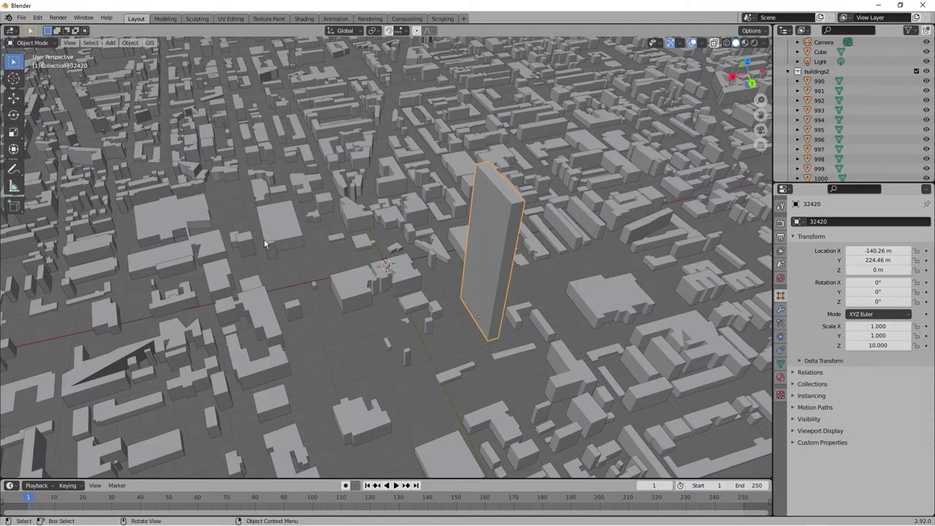
Orbit down to a street-level view of the city and the new tower
scroll(264, 238, down, 6)
right_click(438, 333)
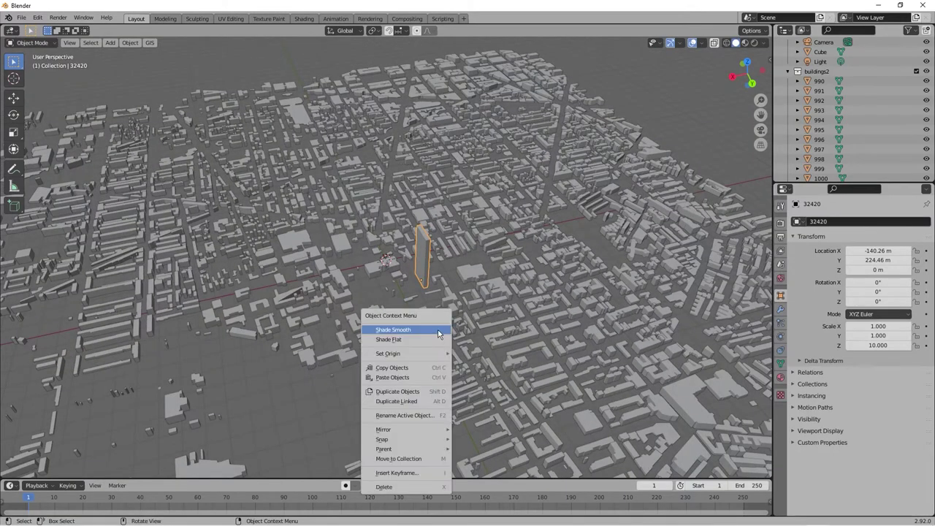
click(473, 292)
middle_drag(404, 306, 300, 299)
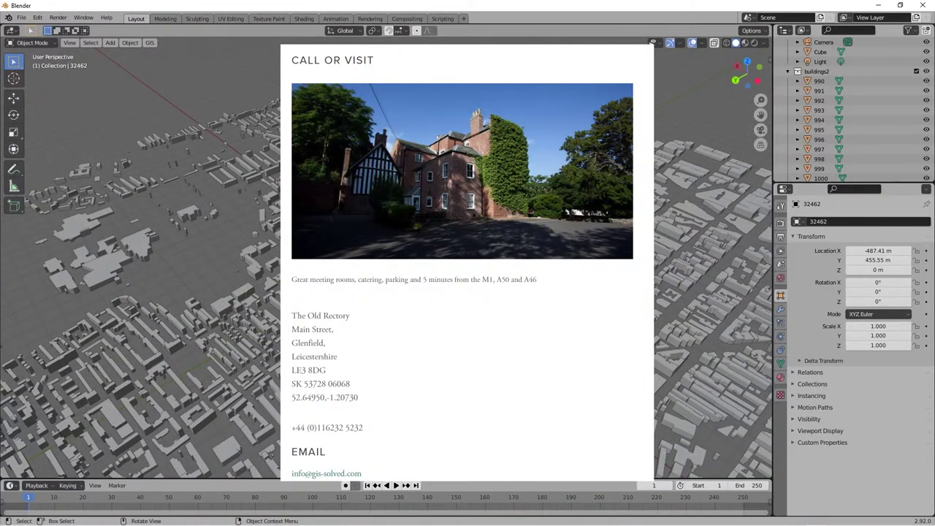